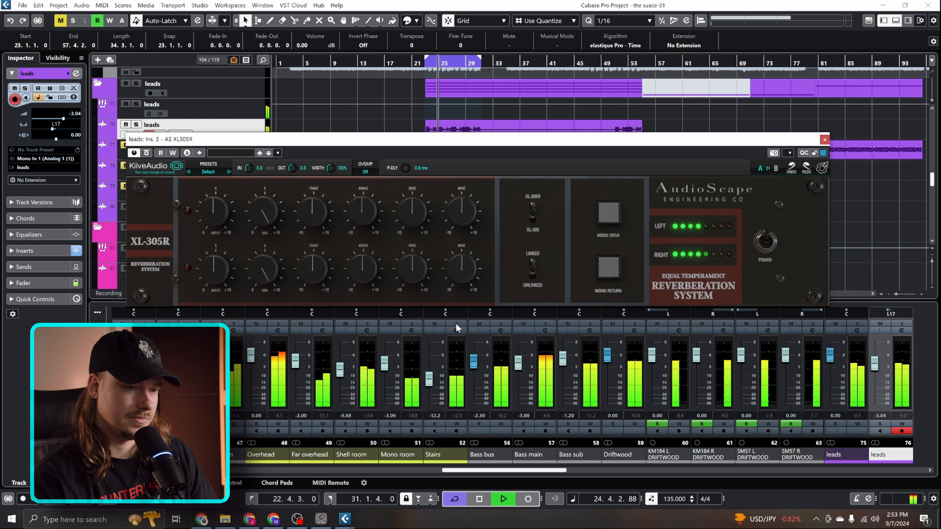
Engage Mono Drive on the left lead's XL-305R reverb, raise its input and set its mix to 70%
click(608, 212)
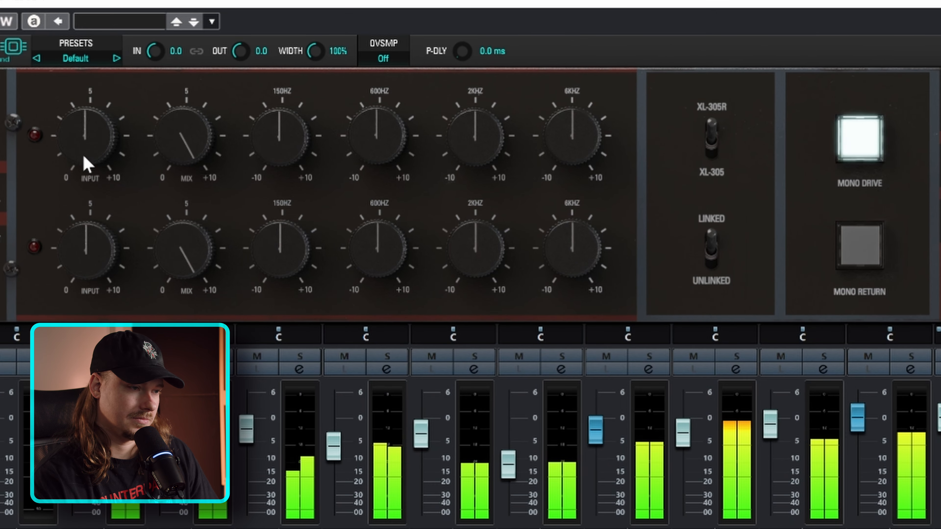
drag(142, 189, 159, 202)
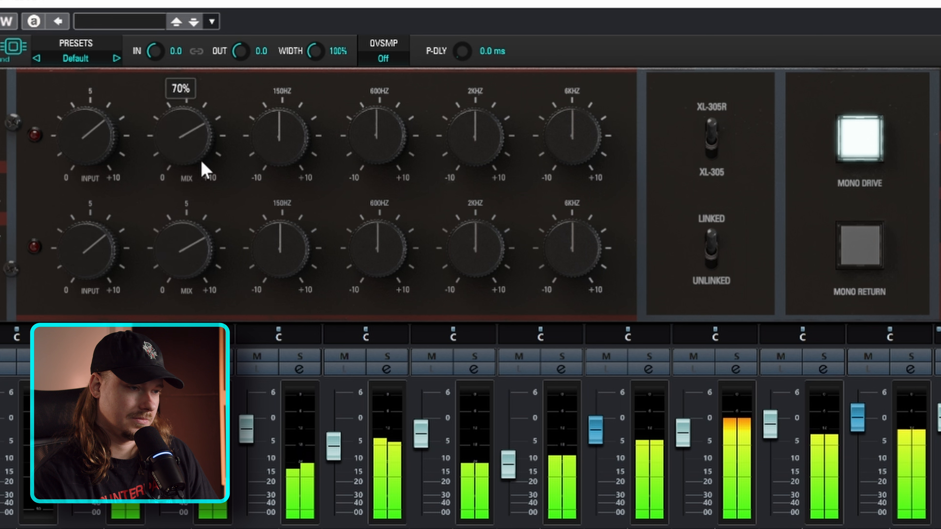
Shape the left lead's reverb EQ by cutting 150 Hz, boosting 2 kHz, and setting 6 kHz to 3.30 and 600 Hz to -1.80
drag(269, 147, 265, 162)
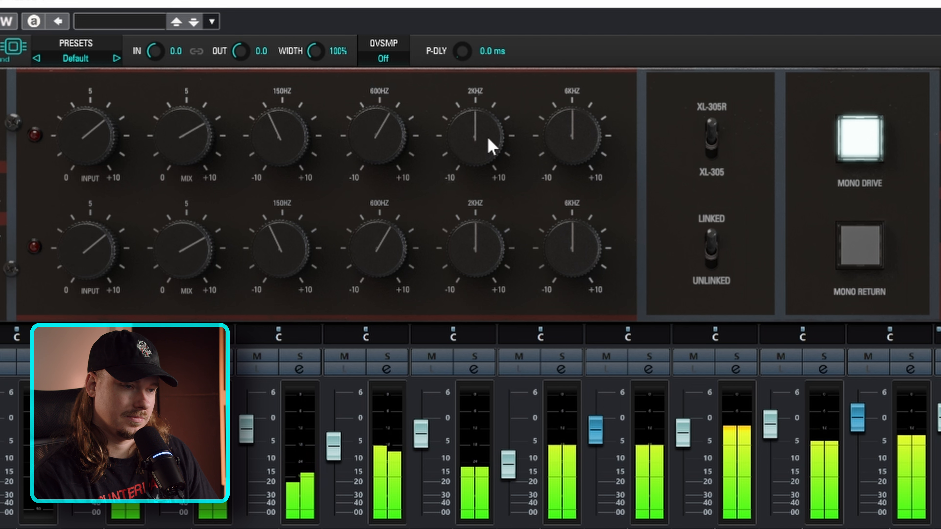
drag(490, 138, 485, 99)
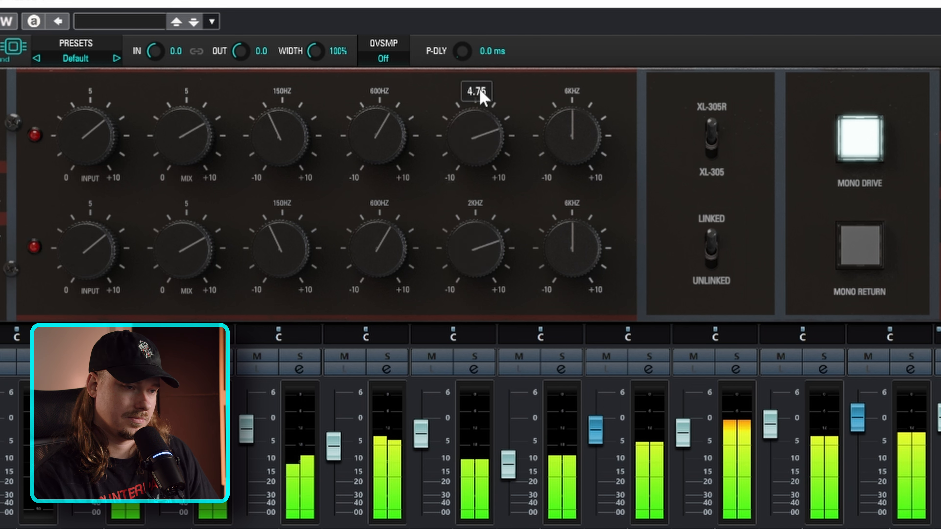
drag(578, 135, 580, 113)
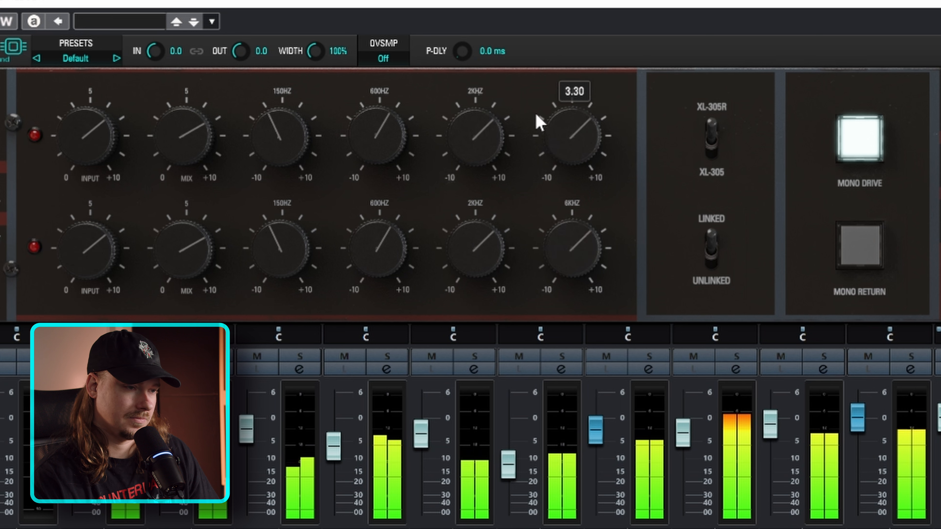
drag(376, 138, 366, 165)
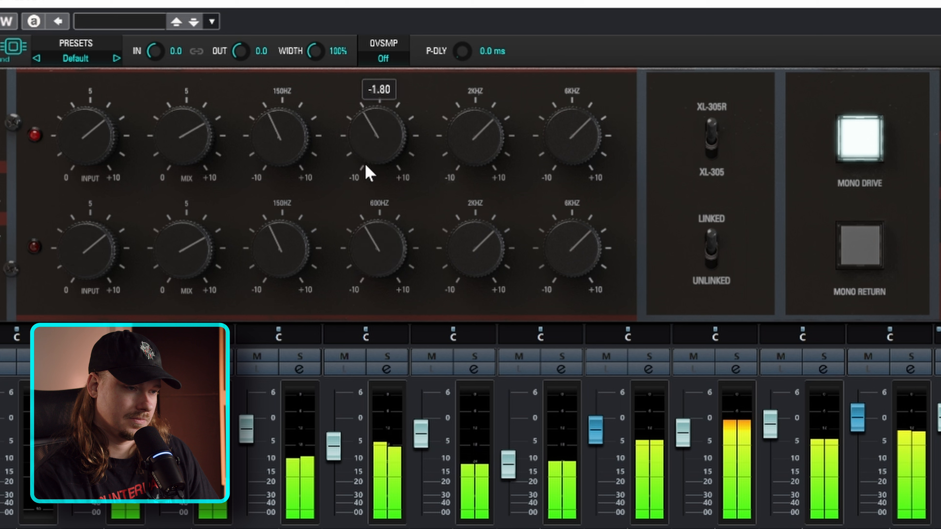
Rebalance the left lead reverb's input and mix, and raise the track's volume to -1.49 during playback
drag(183, 139, 184, 146)
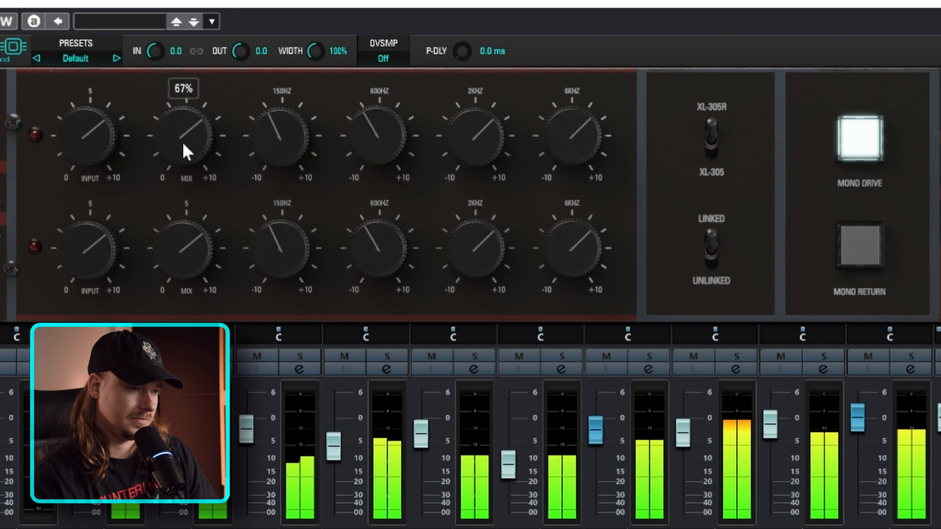
drag(64, 149, 84, 142)
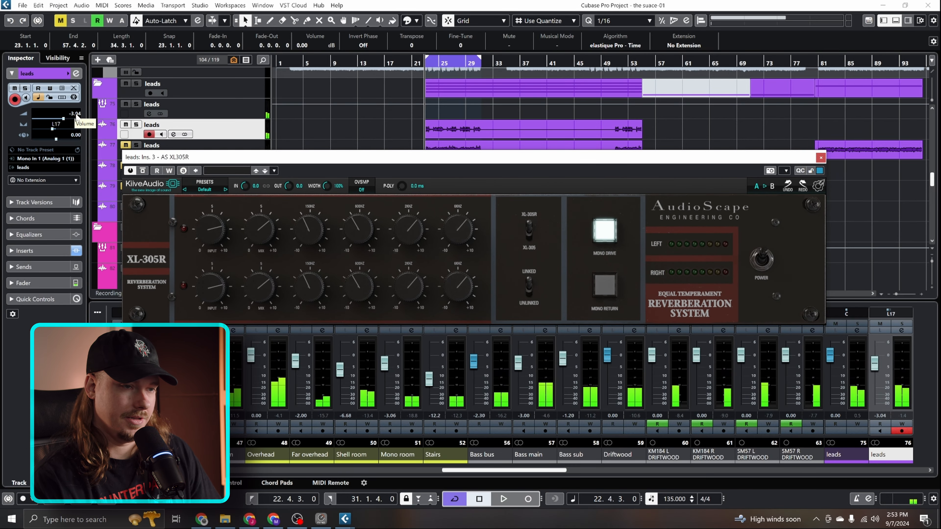
key(space)
scroll(76, 117, up, 3)
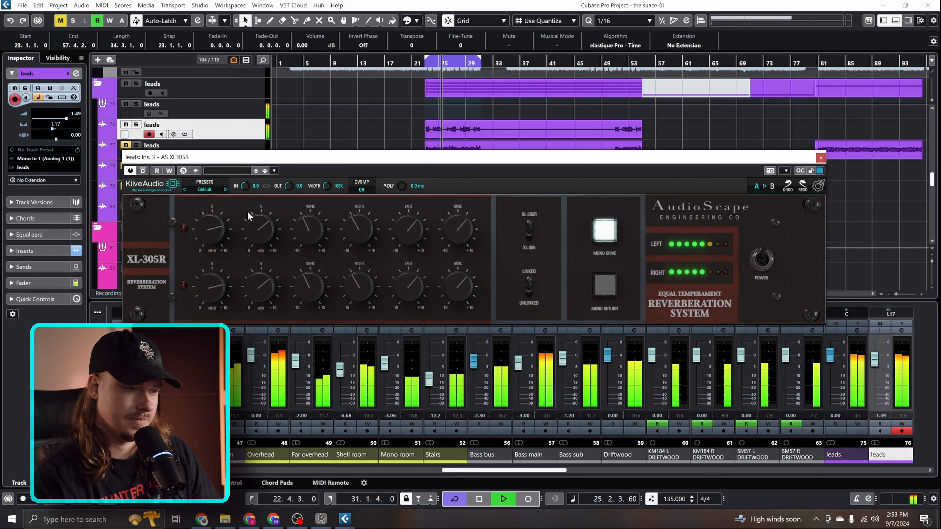
drag(252, 242, 247, 242)
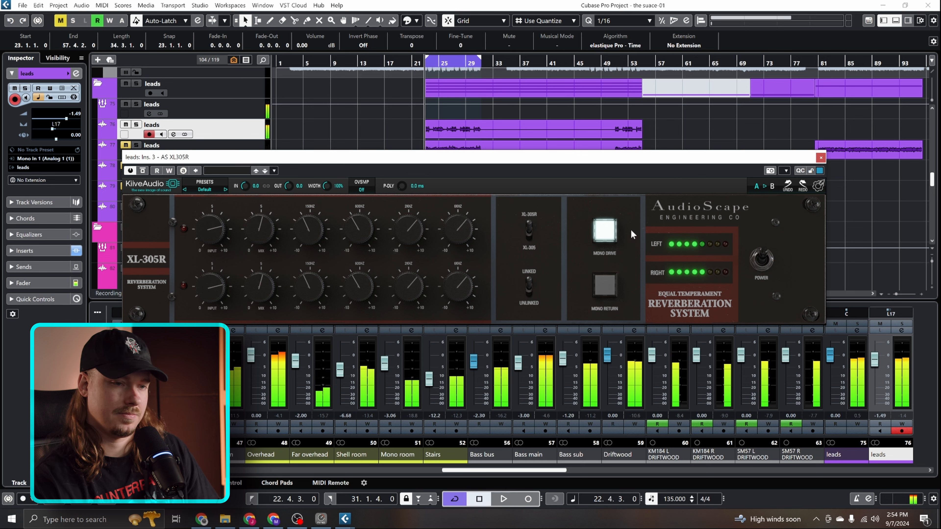
key(space)
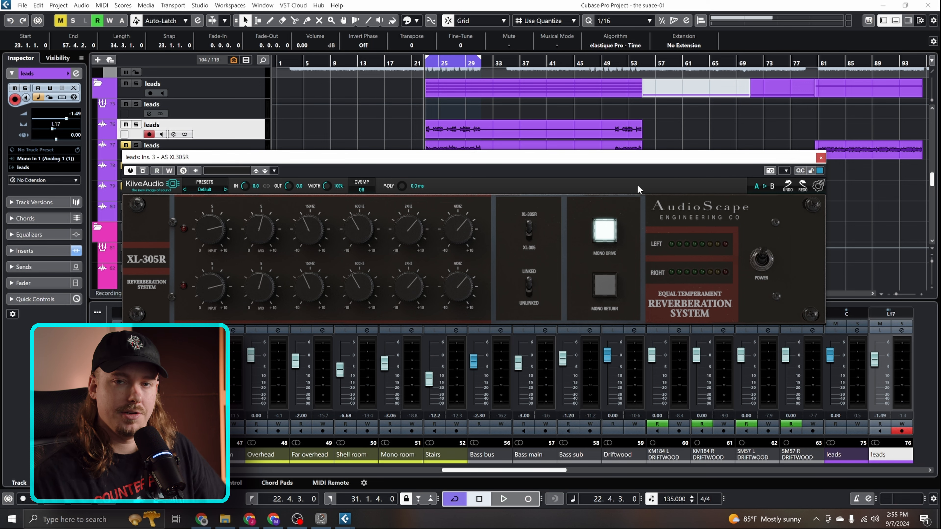
Engage Mono Drive on the right lead's XL-305R reverb and raise its input during playback
key(space)
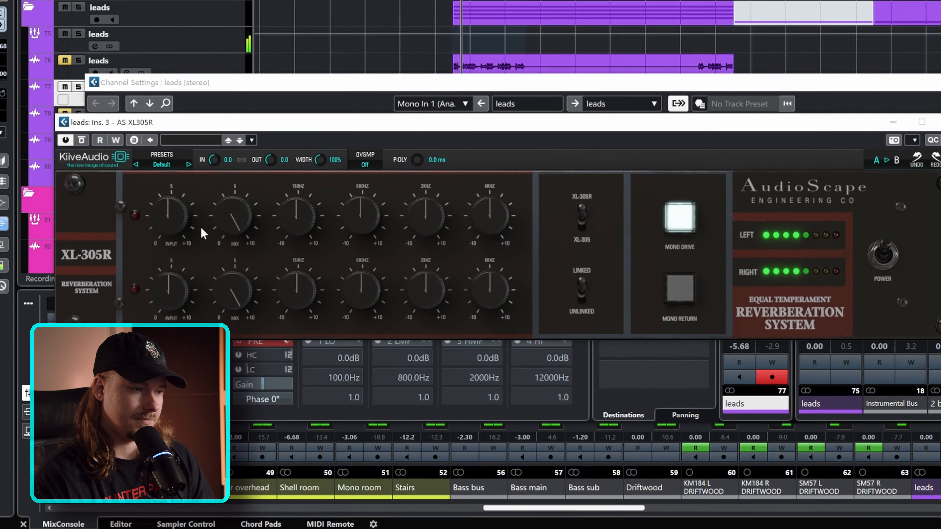
drag(211, 243, 211, 240)
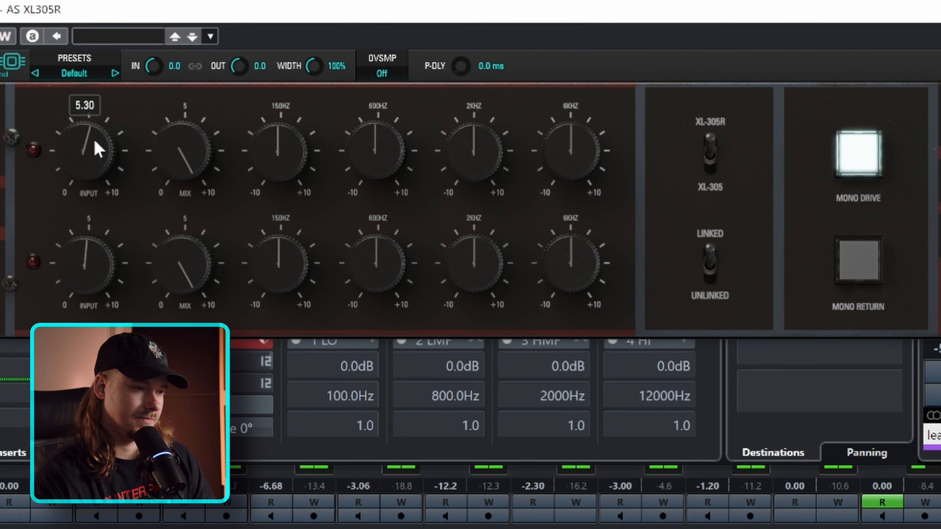
Shape the right lead's reverb by cutting 150 Hz, setting 600 Hz to 2.40, boosting 2 kHz and 6 kHz, and widening it to 119%
drag(280, 162, 258, 158)
drag(345, 156, 362, 129)
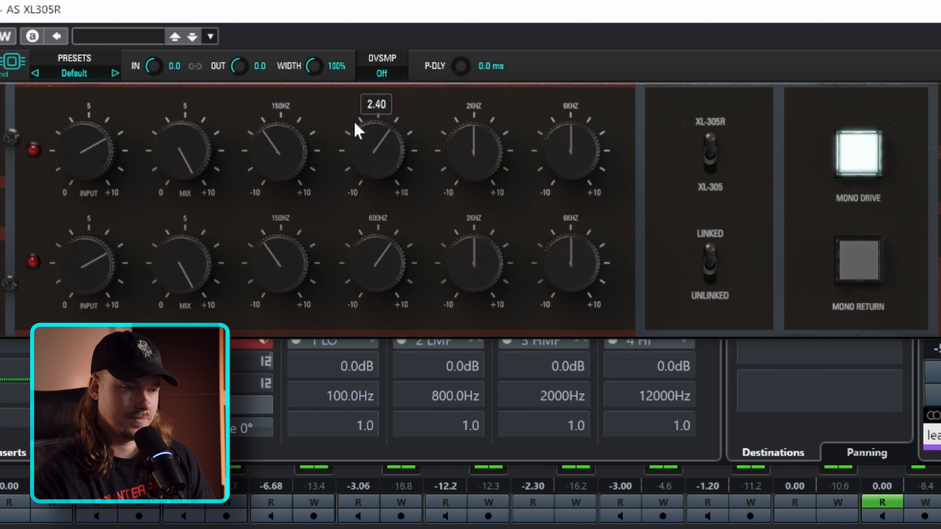
drag(495, 151, 501, 121)
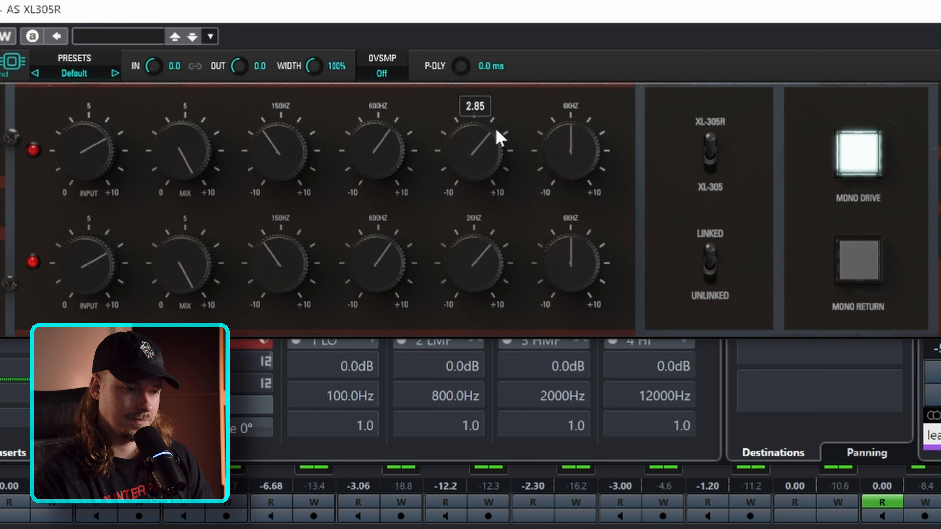
drag(594, 172, 580, 140)
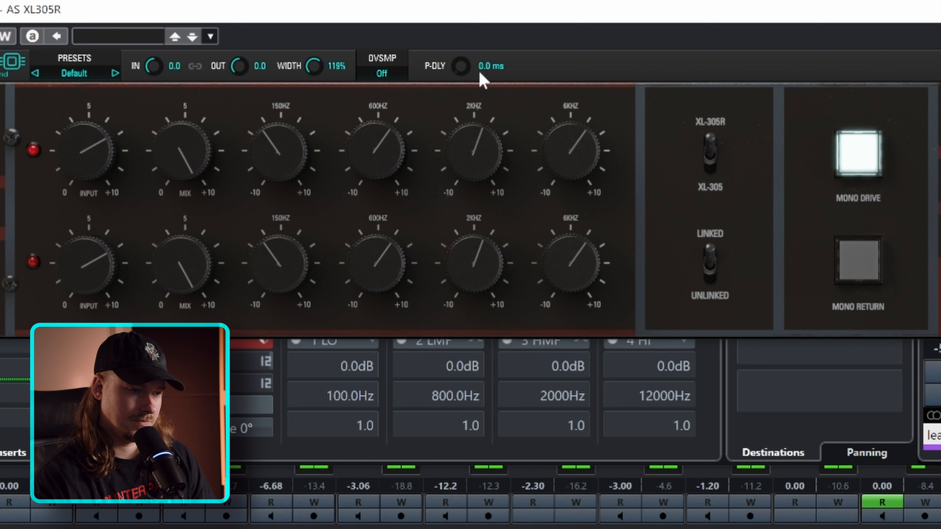
Leave the right lead reverb's oversampling off and raise its mix
click(382, 73)
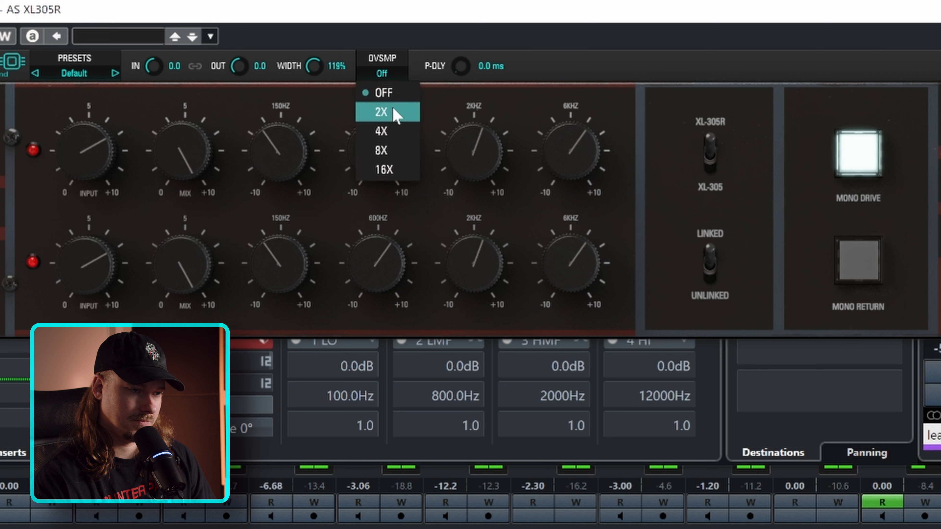
click(514, 63)
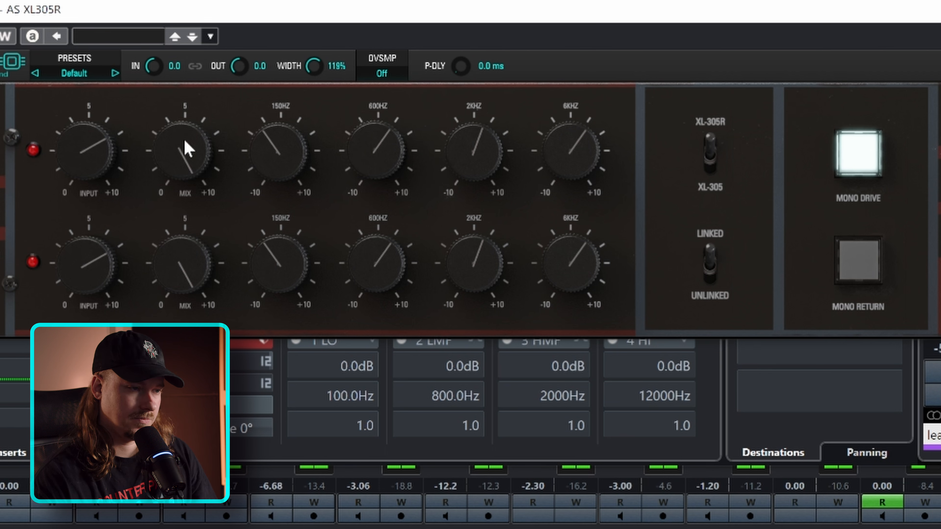
drag(191, 159, 181, 169)
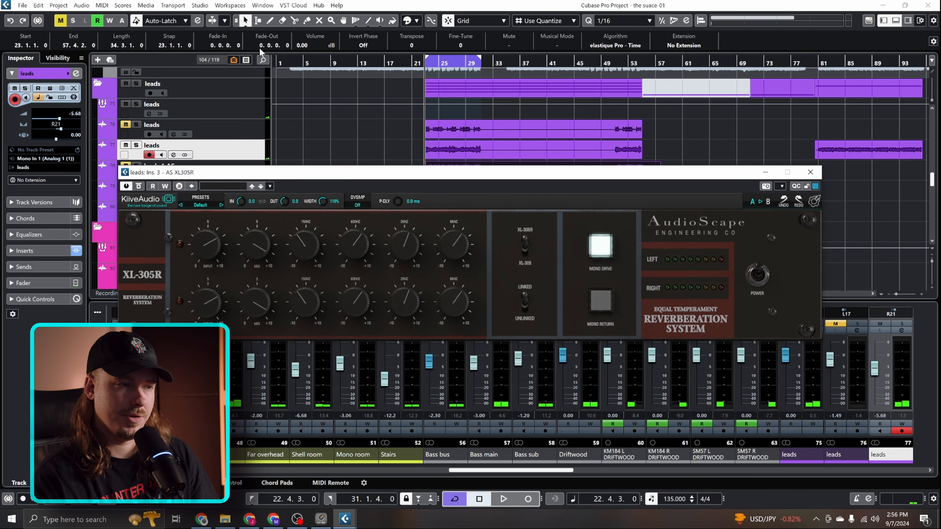
Unmute the left lead track and lower the right lead track's volume to -7.99 during playback
click(126, 125)
key(space)
scroll(75, 116, down, 4)
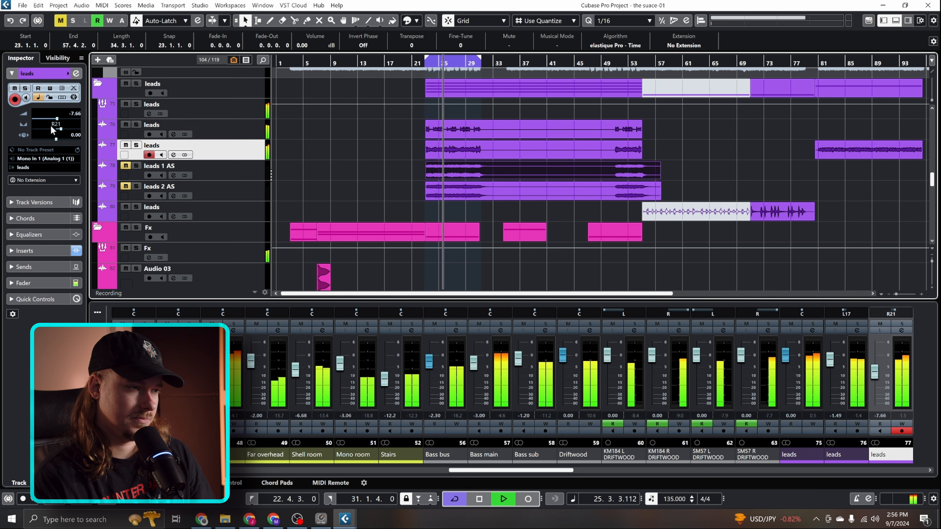
scroll(76, 114, down, 1)
scroll(77, 112, up, 1)
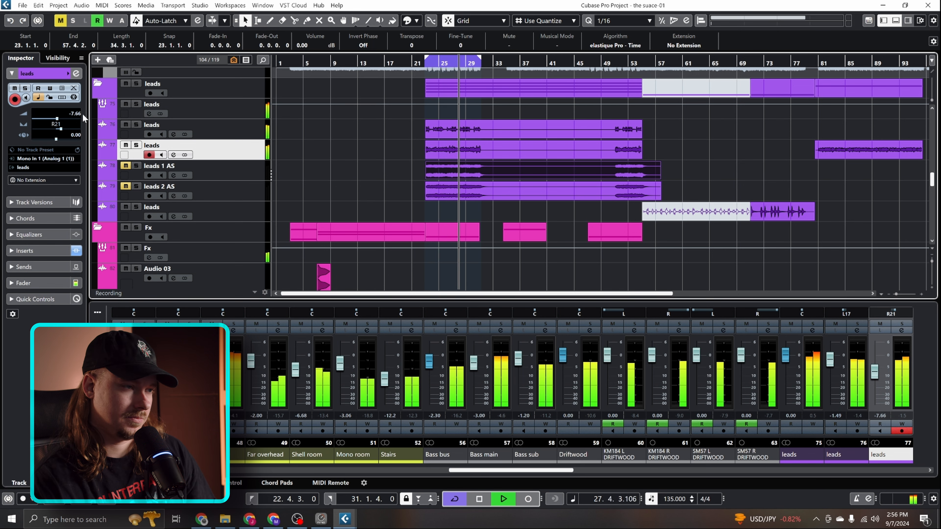
scroll(77, 114, down, 1)
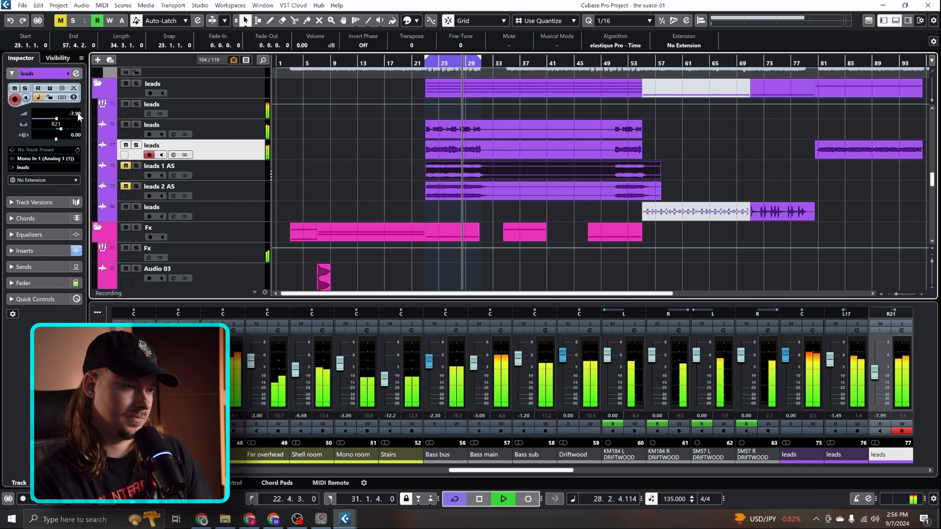
Add a 24 dB/oct high cut at about 6332.7 Hz in the right lead's Pro-Q 3 equalizer
click(173, 155)
key(space)
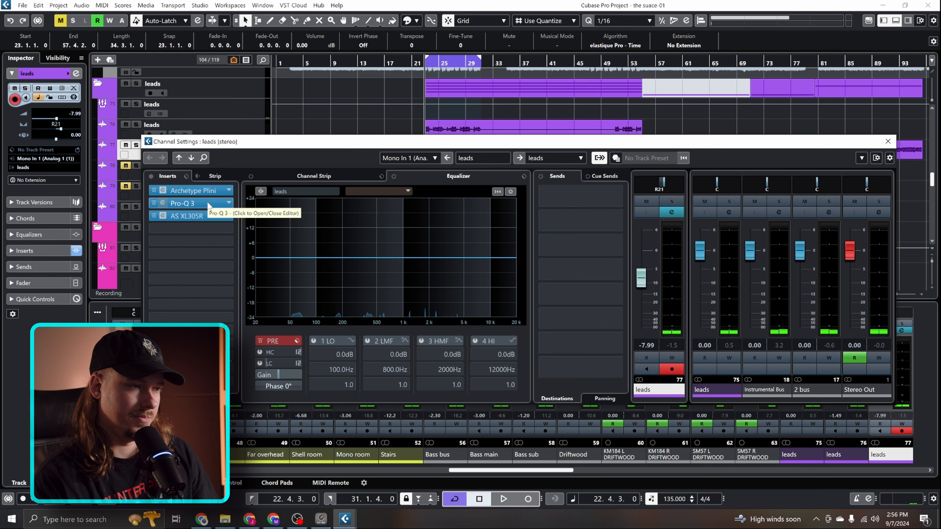
click(207, 203)
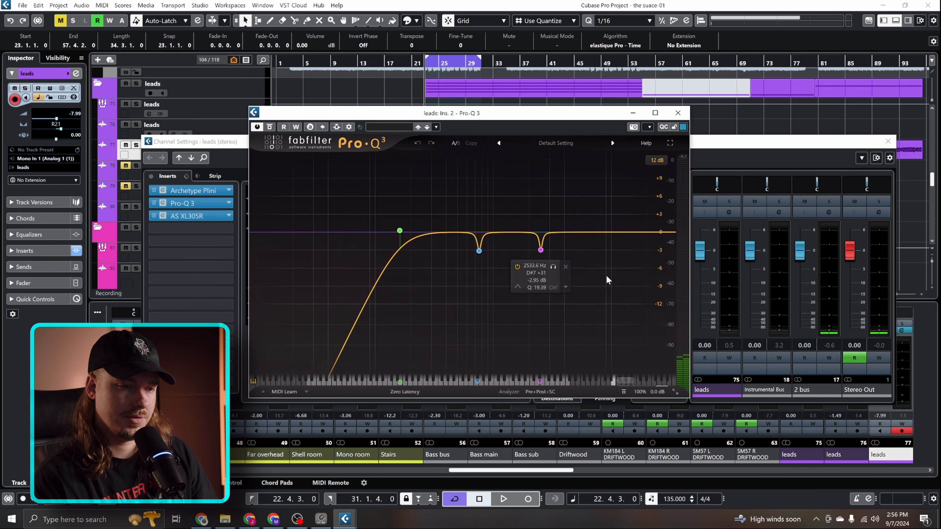
key(space)
click(659, 232)
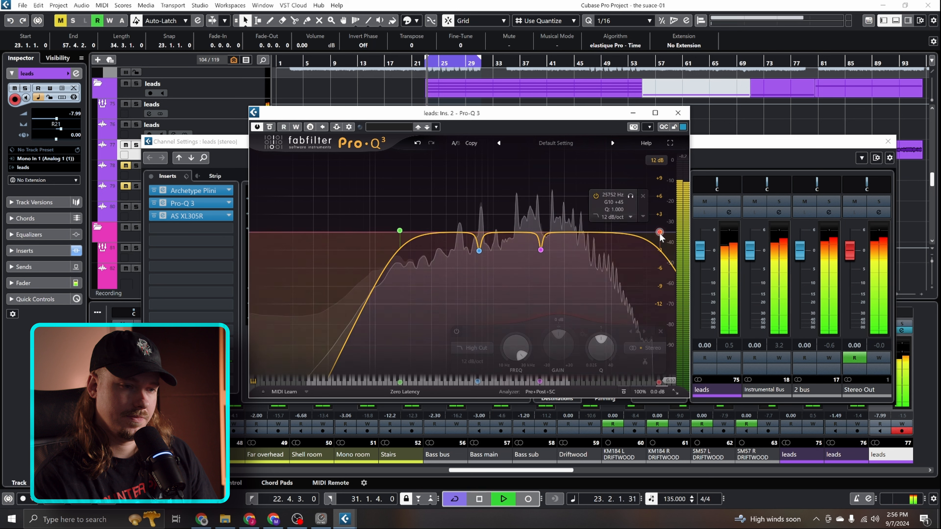
drag(660, 232, 592, 229)
click(604, 193)
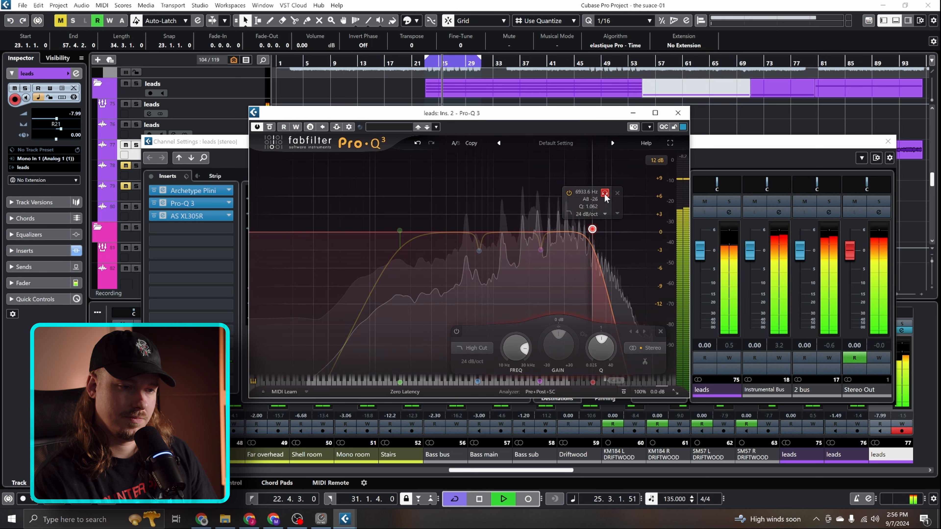
drag(604, 193, 600, 195)
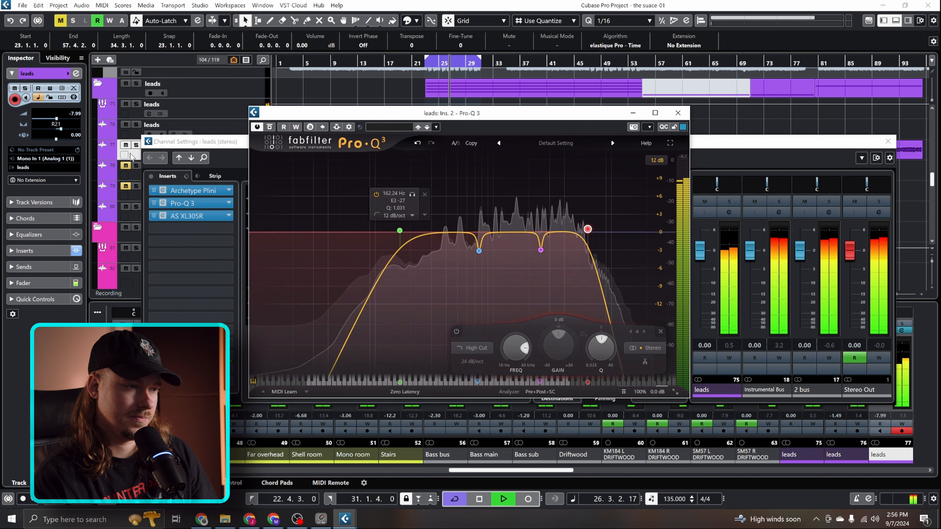
With the right lead temporarily soloed, move its Pro-Q 3 high cut slightly higher and set its slope to 30 dB/oct
click(136, 145)
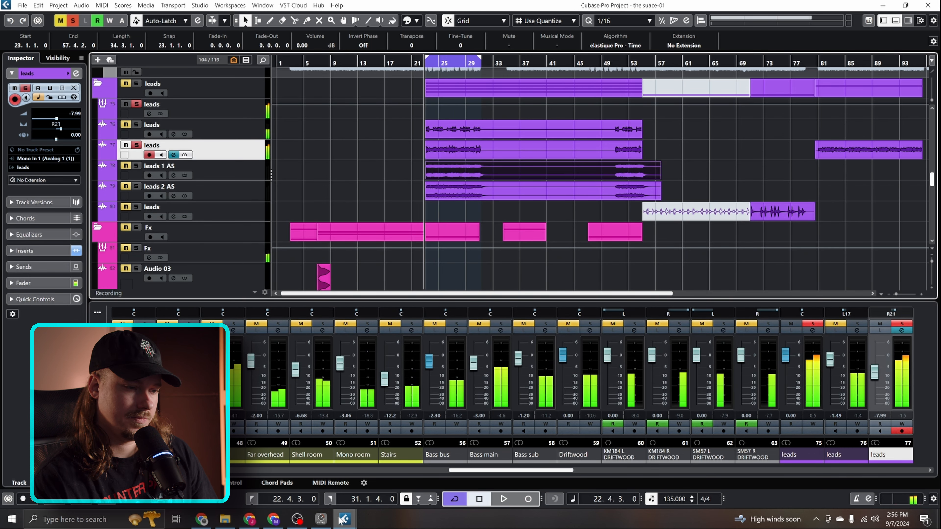
mouse_move(345, 519)
click(530, 478)
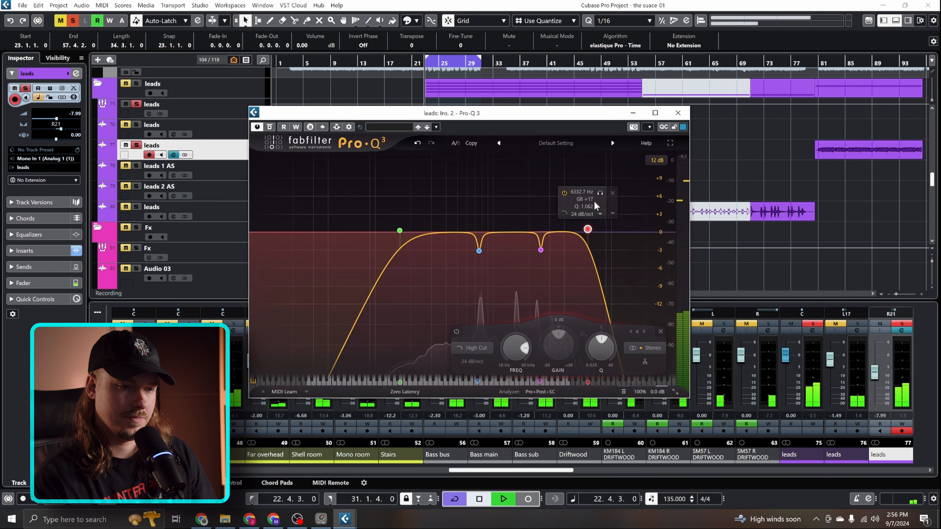
key(space)
mouse_move(595, 196)
mouse_down()
mouse_move(613, 193)
mouse_move(604, 194)
mouse_up()
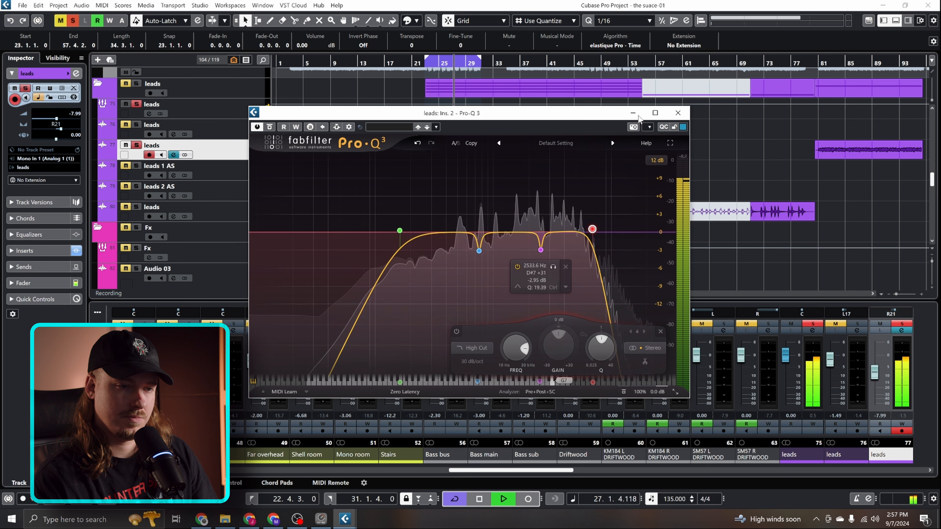
click(678, 113)
click(136, 145)
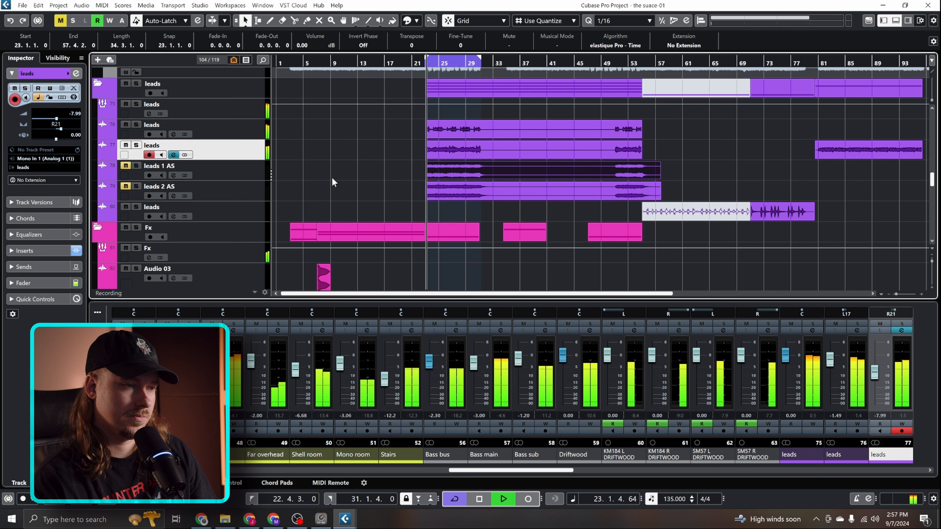
Lower the right lead track's volume to -8.34 and raise the left lead track's volume to -0.60
scroll(74, 113, down, 1)
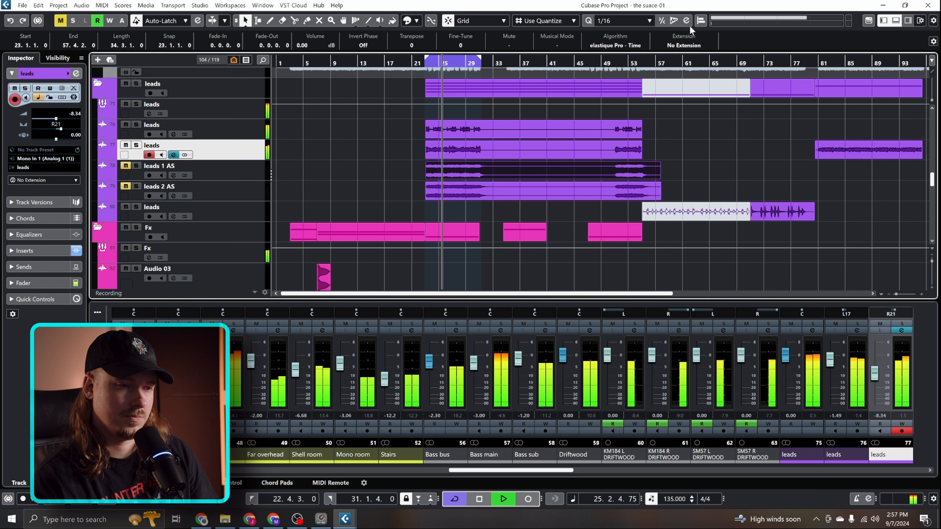
click(102, 130)
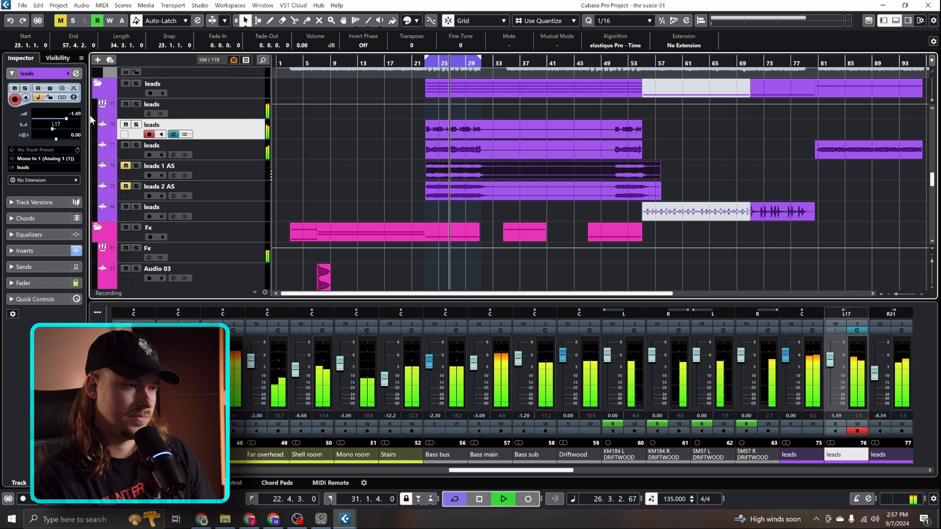
scroll(74, 114, up, 2)
scroll(74, 114, up, 1)
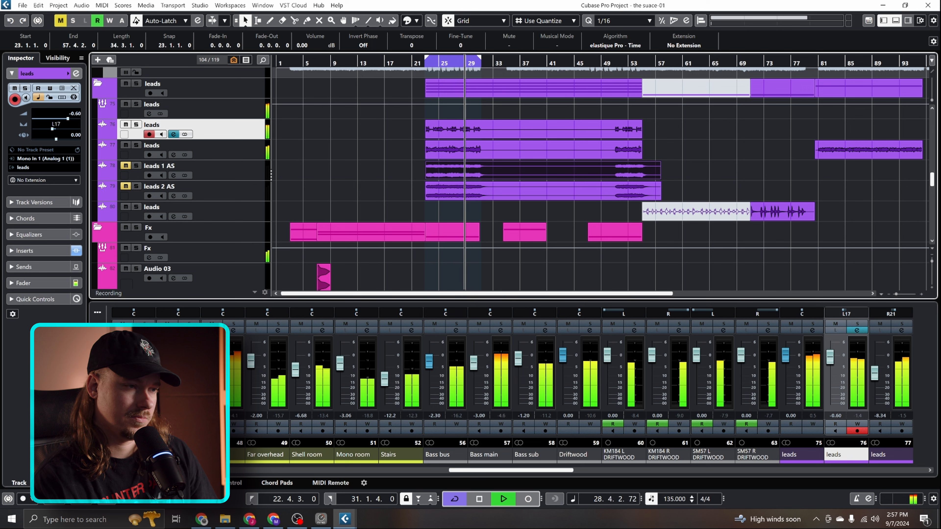
Lower the right lead track's volume to -9.05 and stop playback
click(218, 151)
scroll(72, 112, down, 1)
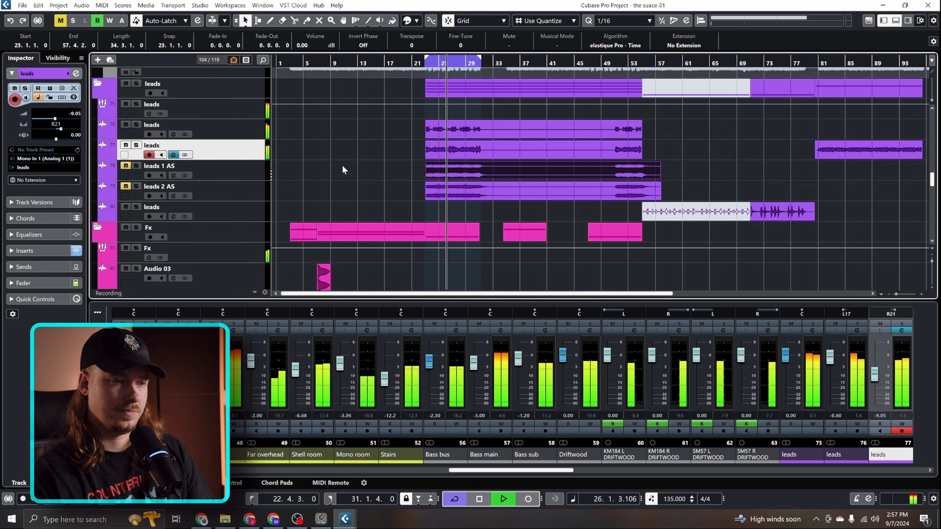
key(space)
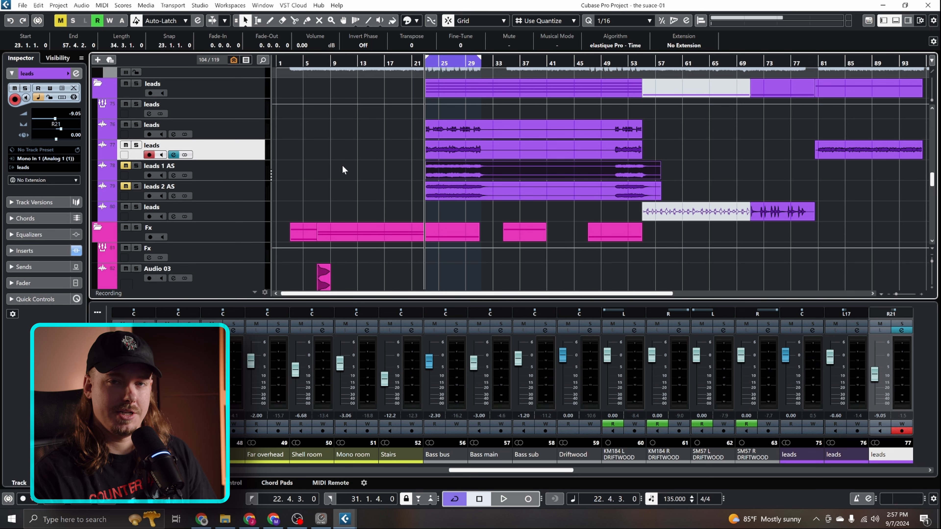
Mute the two original leads tracks, unmute leads 1 AS and leads 2 AS, and audition the AS pair during playback
click(126, 125)
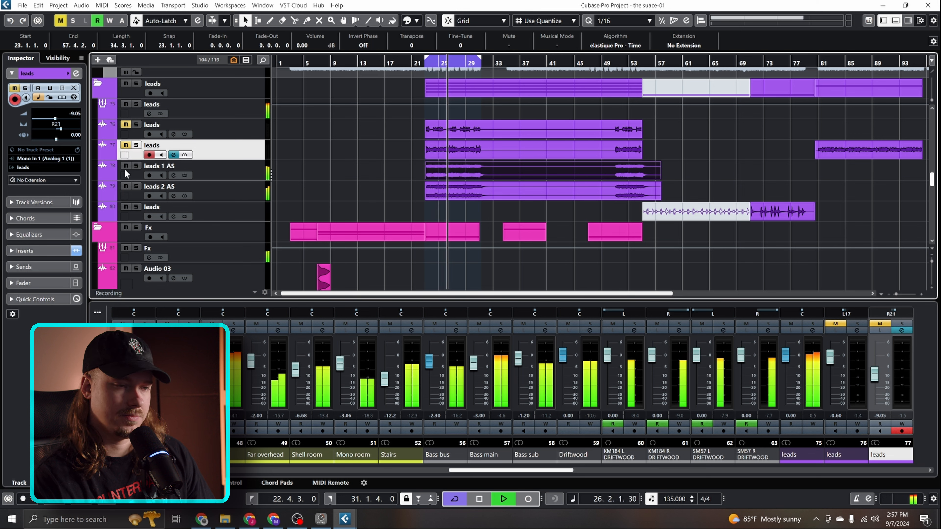
click(251, 173)
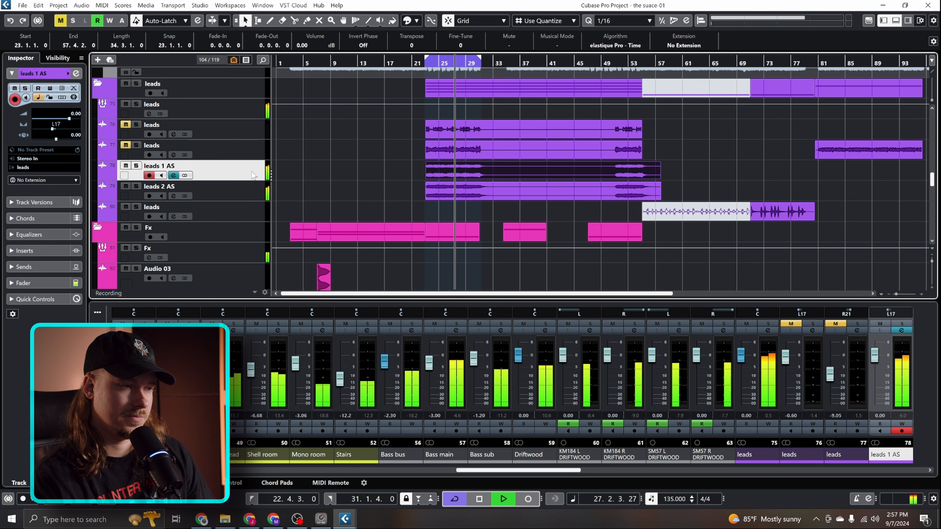
click(251, 183)
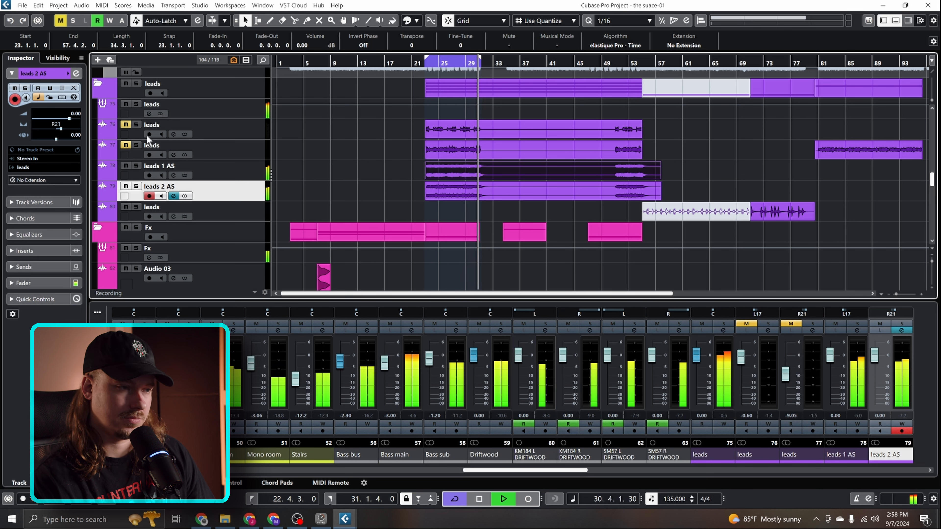
Unmute the two original leads tracks, mute leads 1 AS and leads 2 AS, and play the section for comparison
key(space)
click(126, 144)
click(126, 125)
click(126, 166)
click(126, 186)
key(space)
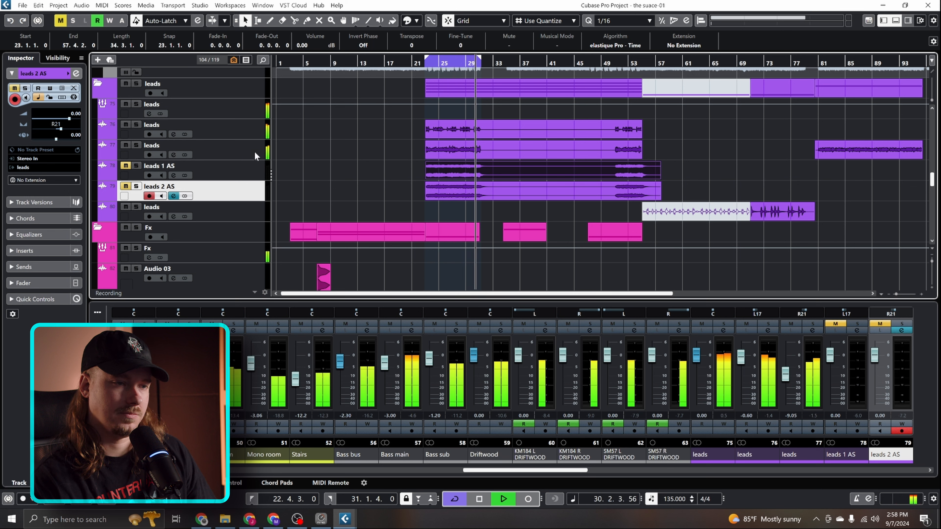
key(space)
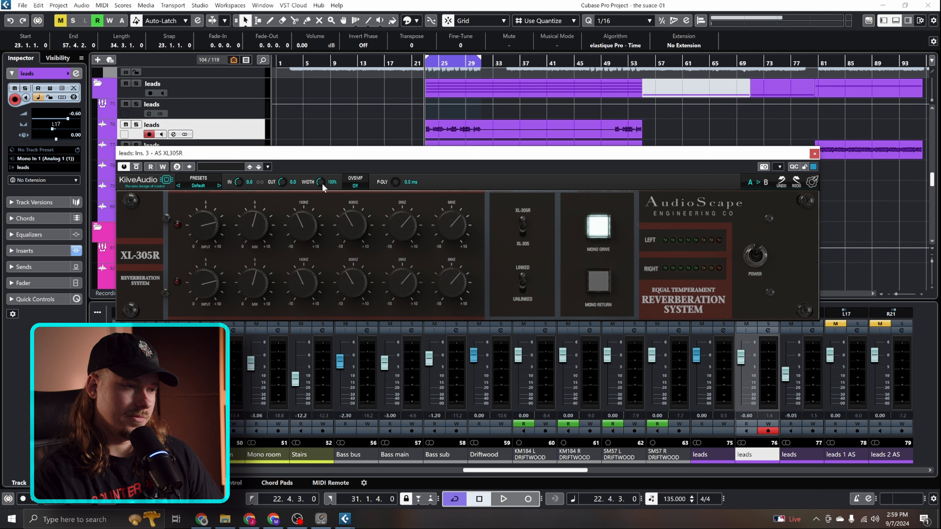
Compare the left lead's reverb models by switching from XL-305R to XL-305 and back to XL-305R
drag(233, 151, 234, 169)
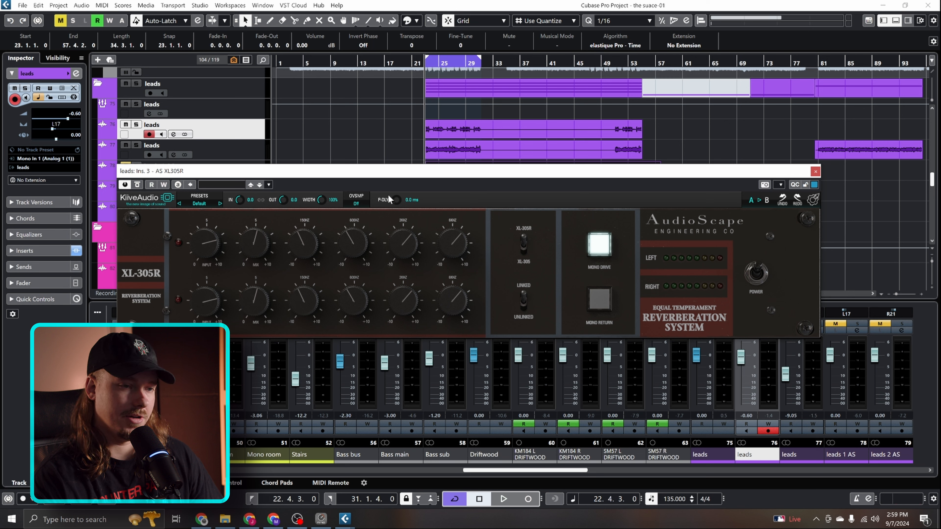
click(523, 244)
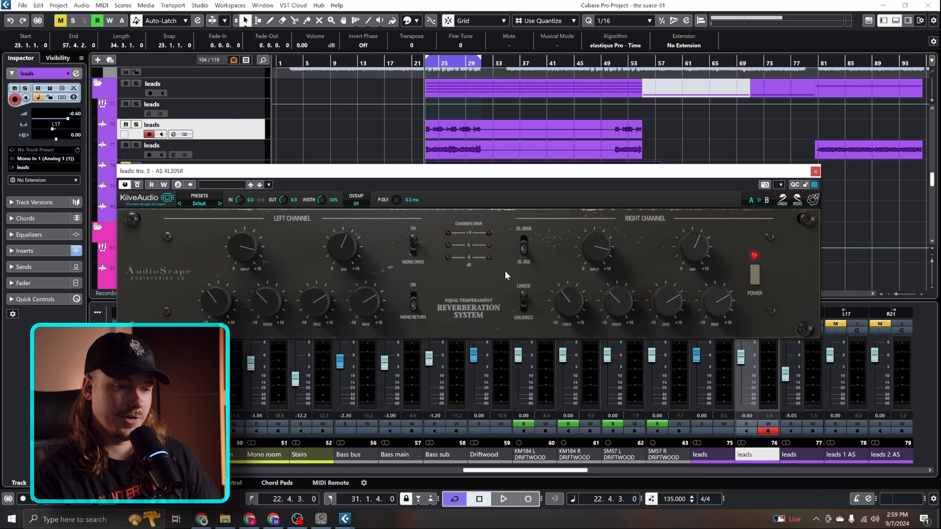
click(524, 246)
click(524, 246)
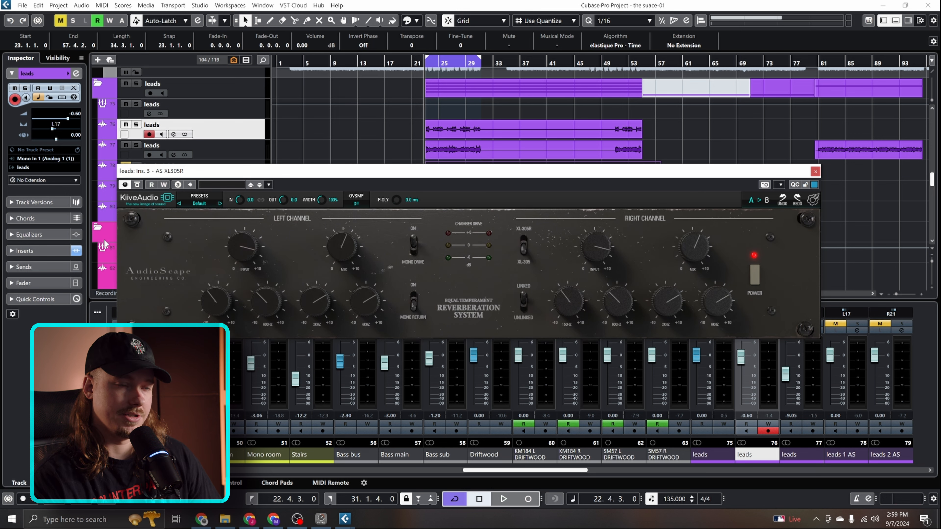
click(527, 245)
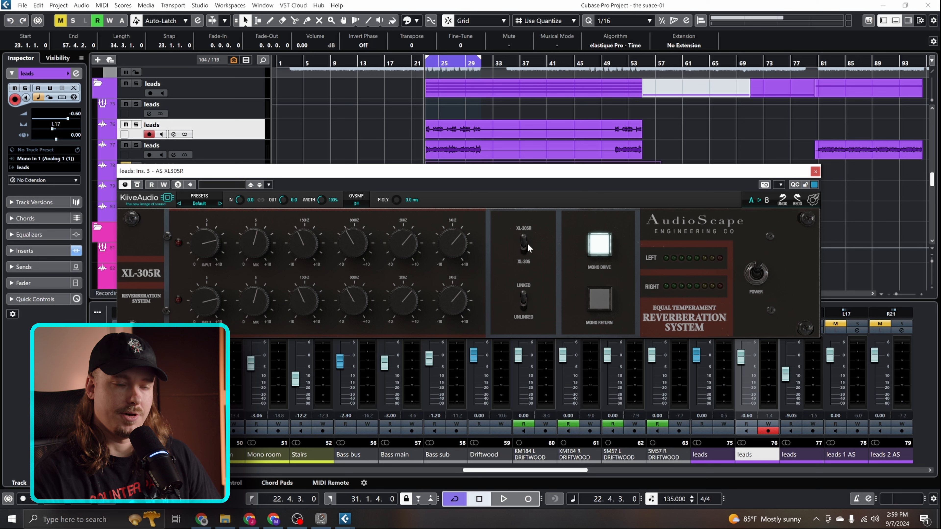